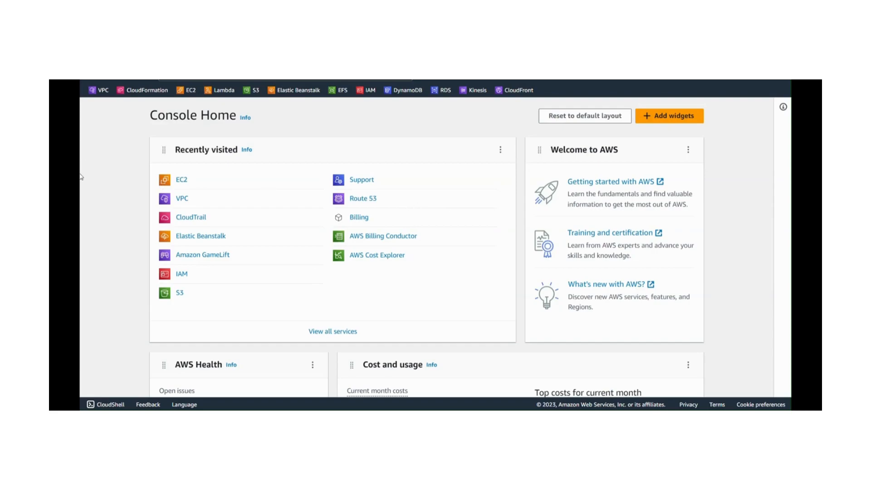
# Start a new S3 bucket named cloudetibrasil-s3-bucket in the US East (N. Virginia) us-east-1 region.
pyautogui.click(252, 91)
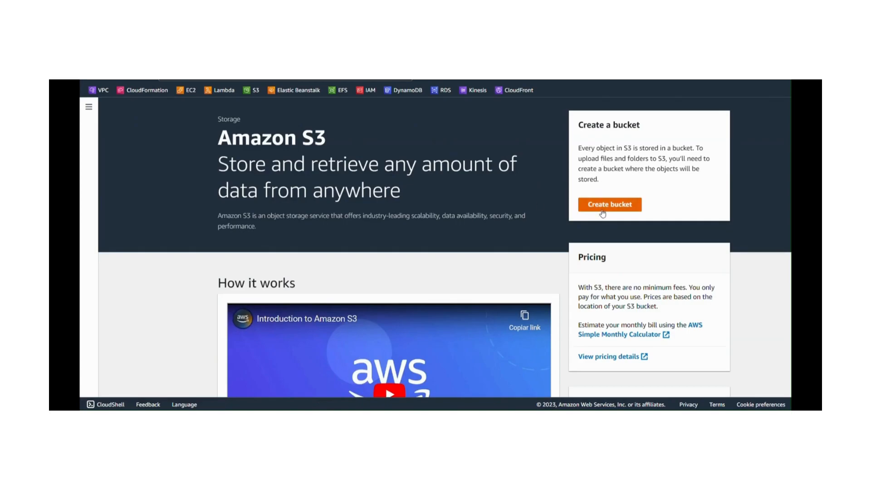
pyautogui.click(602, 211)
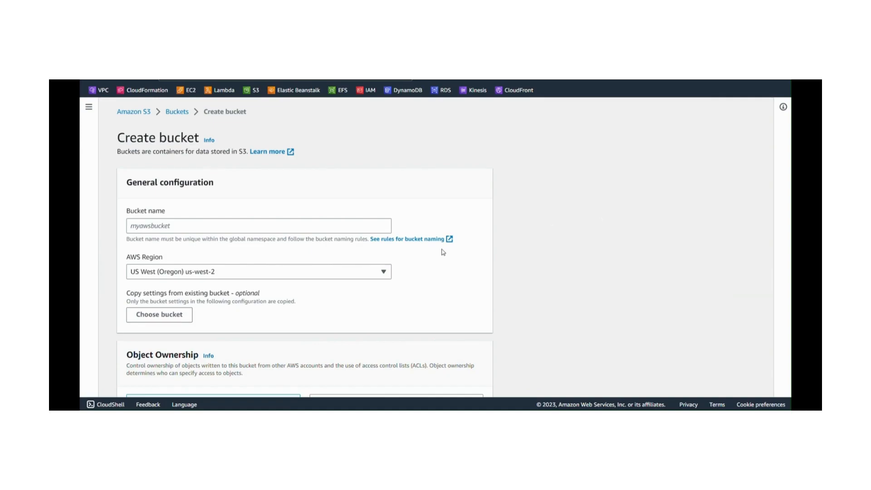
pyautogui.click(248, 224)
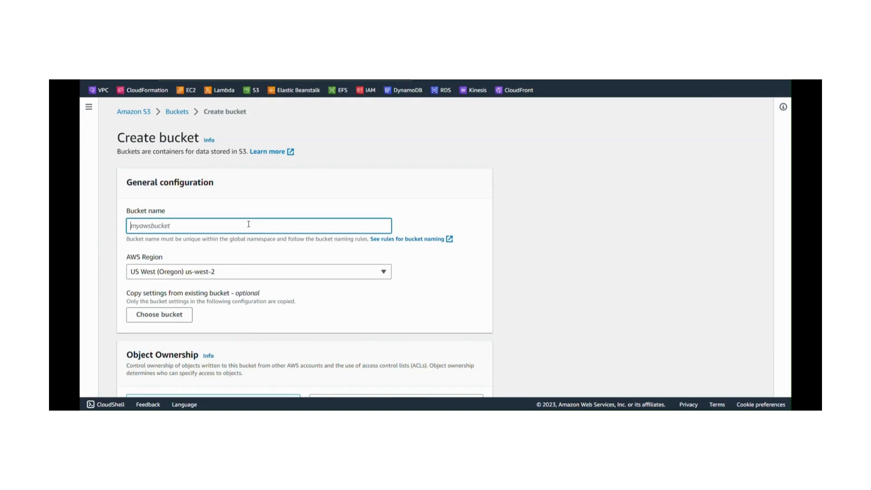
pyautogui.write('cloudetibrasi')
pyautogui.write('l-s3-bucket')
pyautogui.click(267, 277)
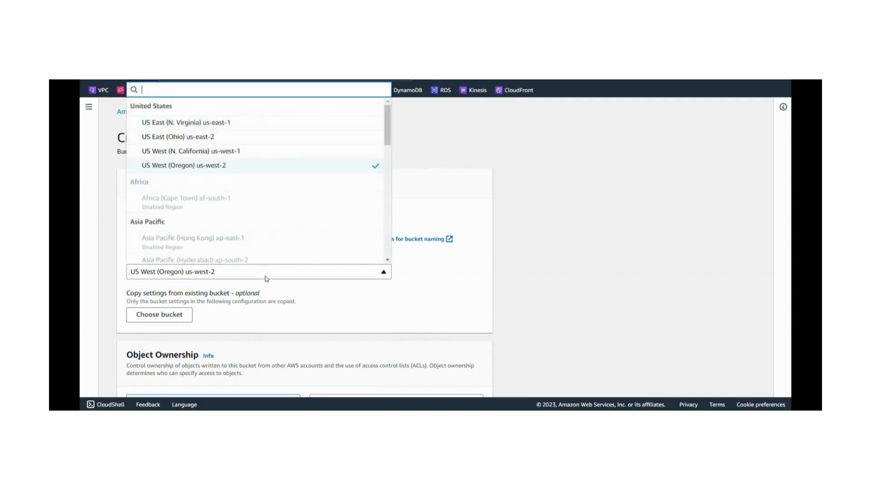
pyautogui.click(216, 131)
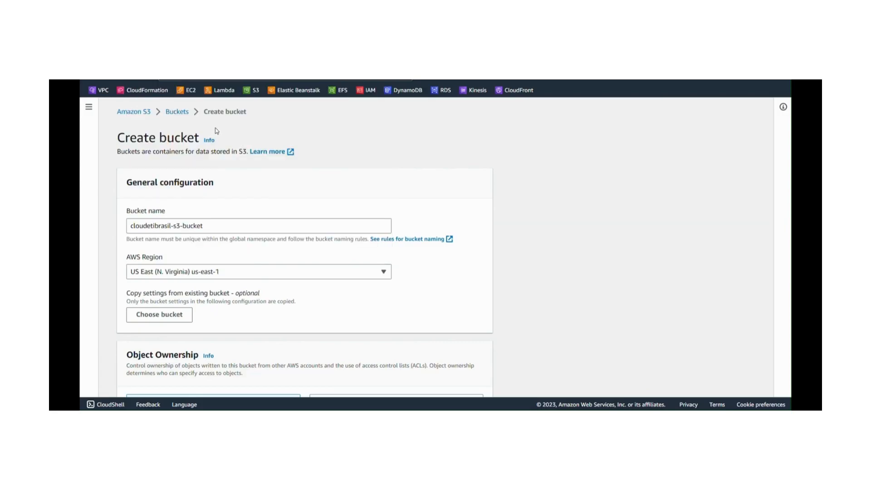
# Create the bucket, keeping the default object ownership, public access, versioning, tag and encryption settings.
pyautogui.scroll(-5, 506, 270)
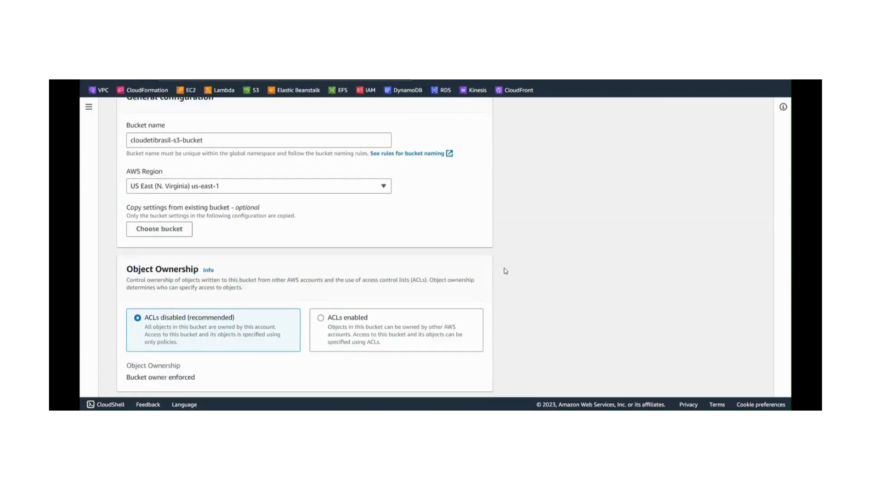
pyautogui.scroll(-3, 506, 271)
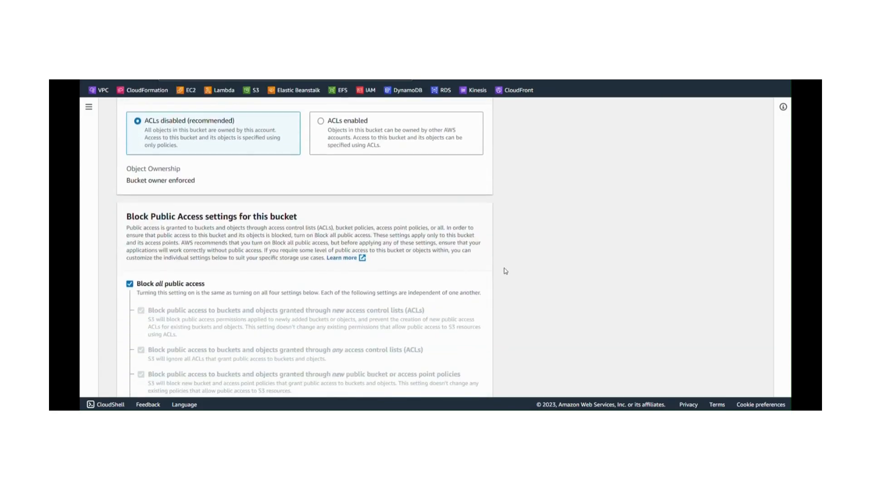
pyautogui.scroll(-4, 505, 271)
pyautogui.scroll(-1, 506, 270)
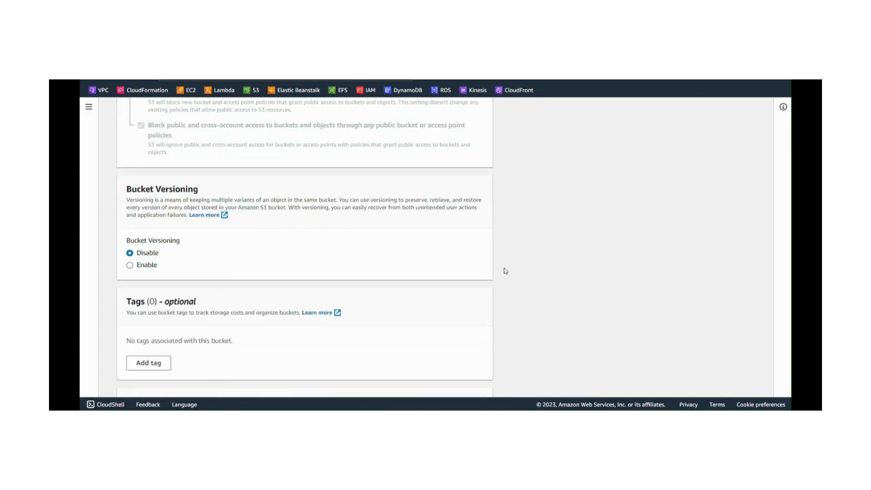
pyautogui.scroll(-4, 506, 271)
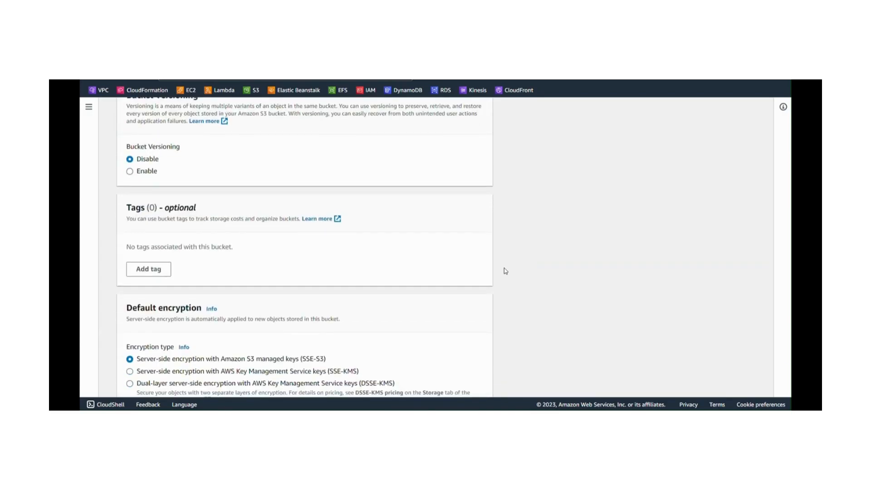
pyautogui.scroll(-2, 506, 271)
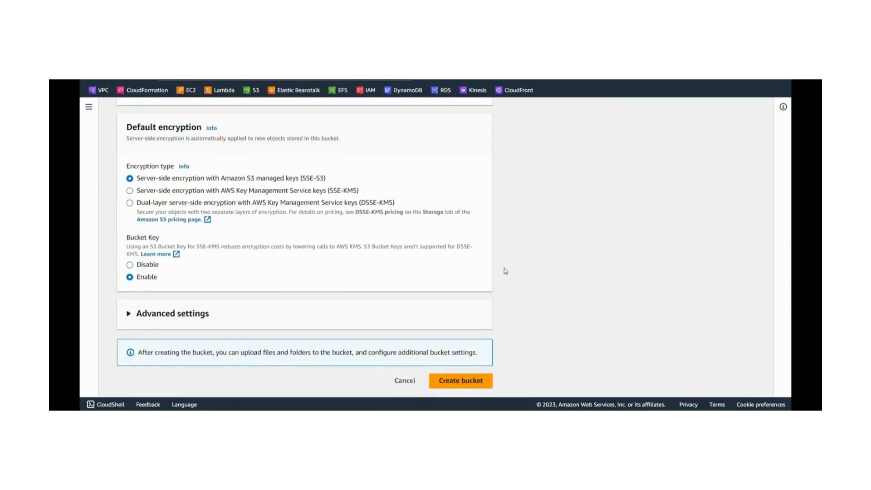
pyautogui.click(465, 380)
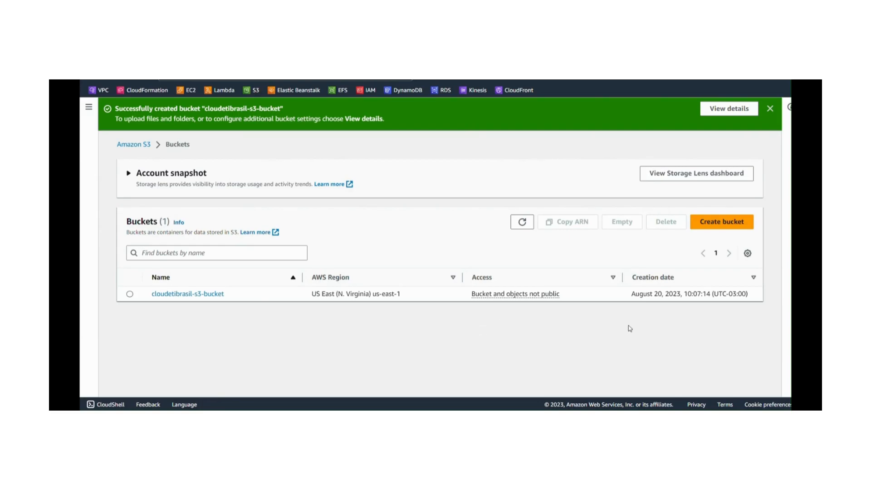
# Open cloudetibrasil-s3-bucket and examine its properties, from versioning and encryption through to static website hosting.
pyautogui.click(184, 294)
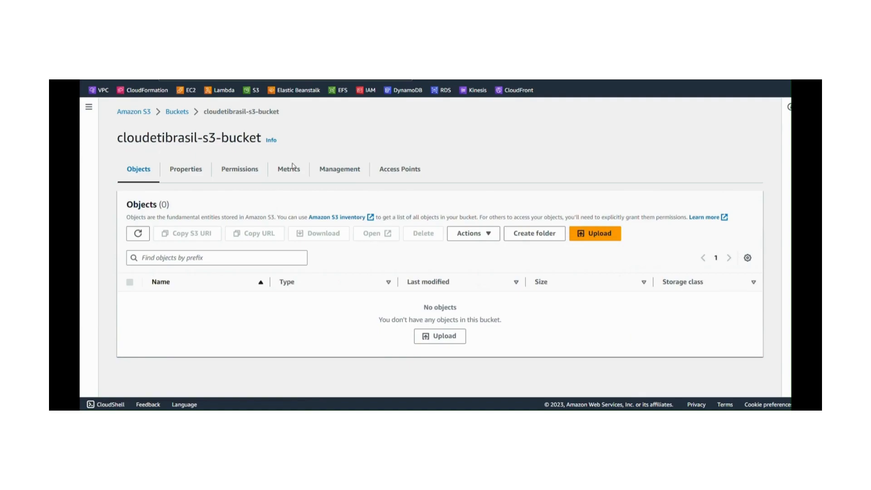
pyautogui.click(183, 174)
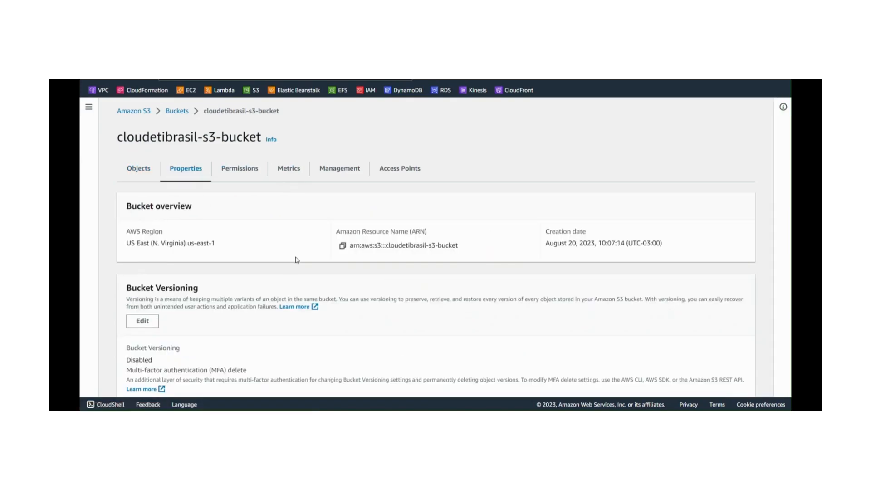
pyautogui.scroll(-3, 296, 260)
pyautogui.scroll(-5, 297, 259)
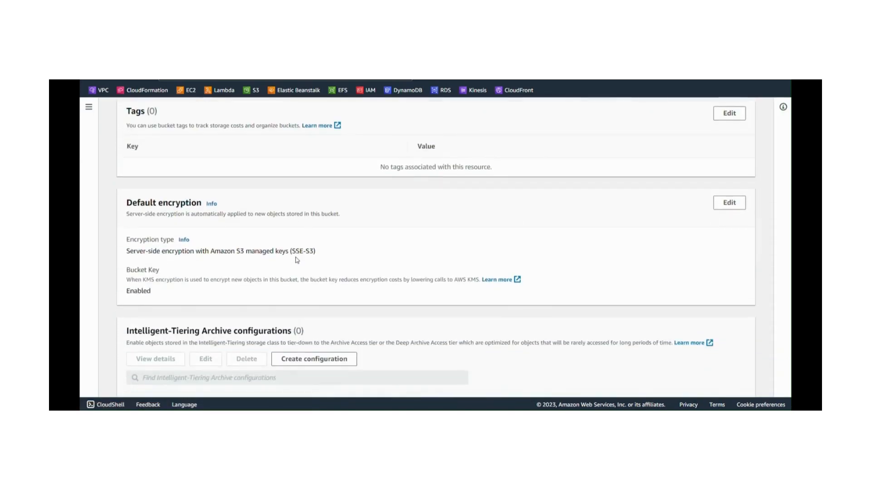
pyautogui.scroll(-4, 296, 260)
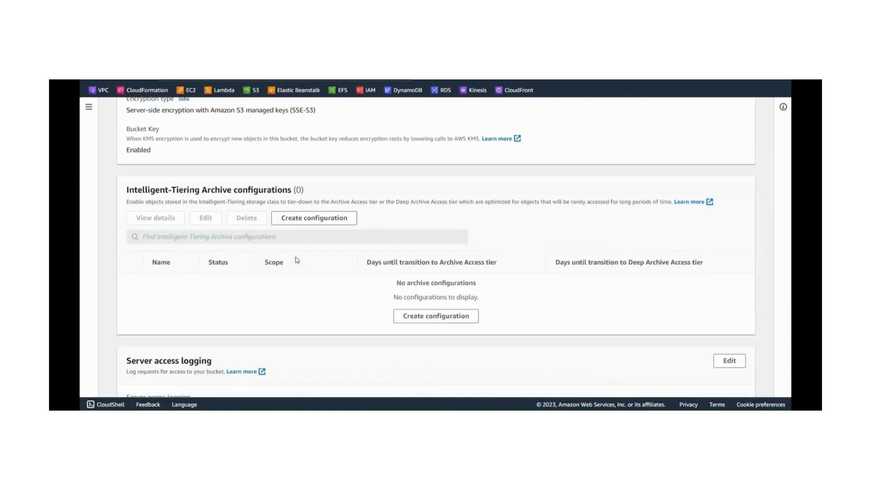
pyautogui.scroll(-2, 296, 260)
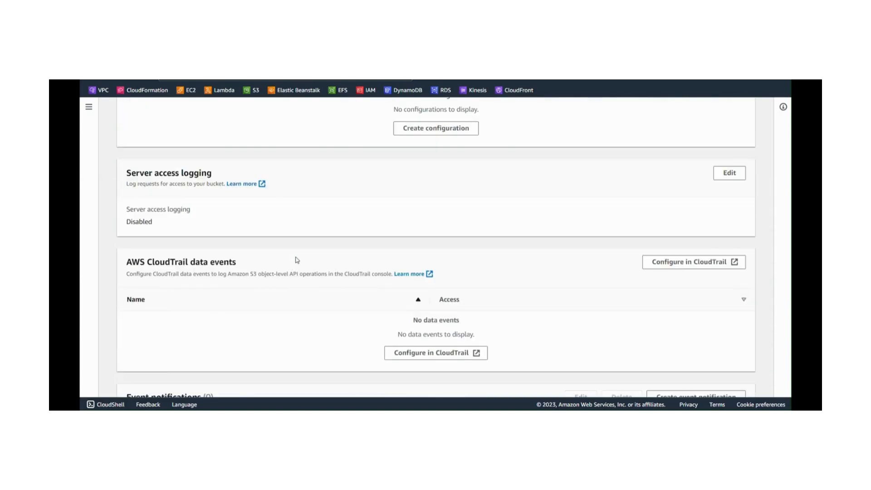
pyautogui.scroll(-6, 296, 260)
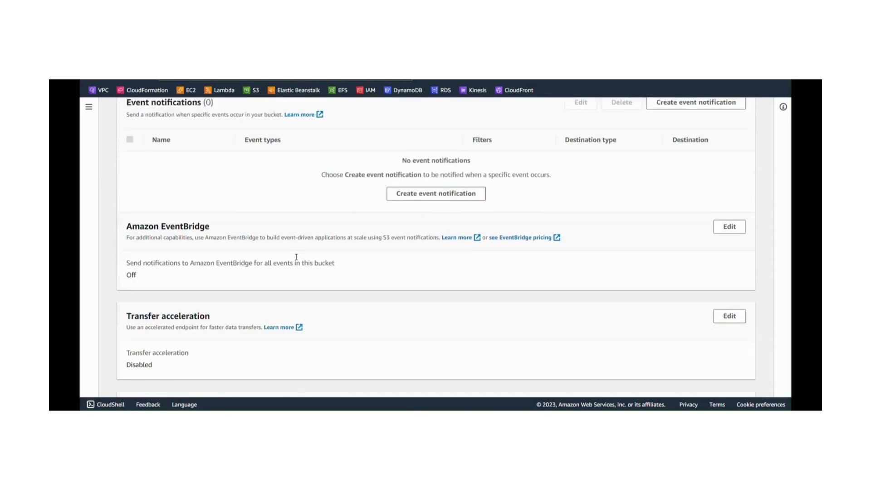
pyautogui.scroll(-2, 297, 258)
pyautogui.scroll(-1, 296, 260)
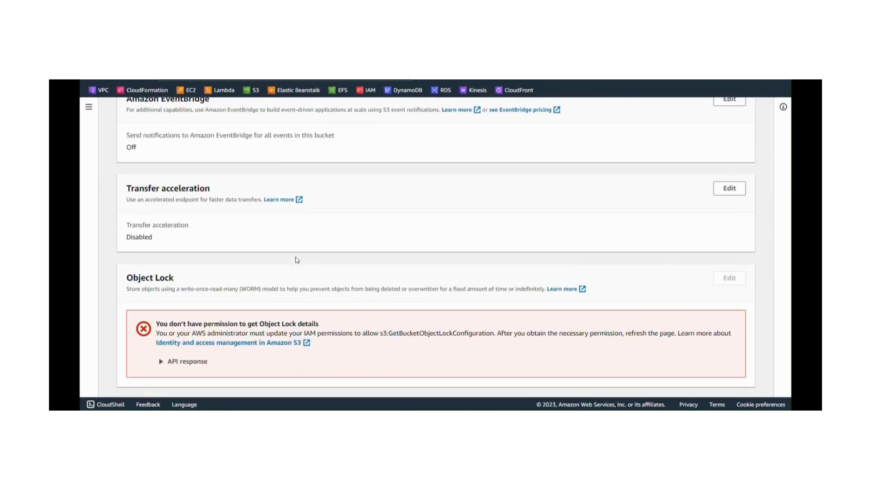
pyautogui.scroll(-4, 296, 259)
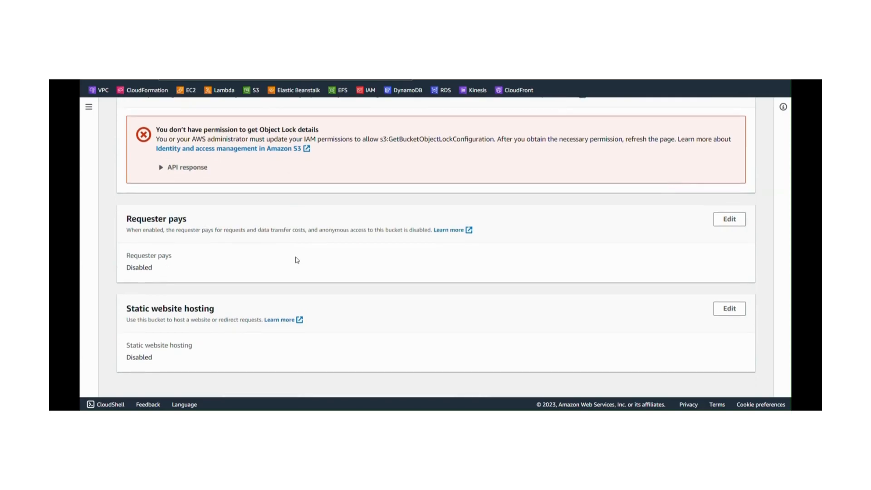
pyautogui.scroll(14, 295, 257)
pyautogui.scroll(10, 292, 255)
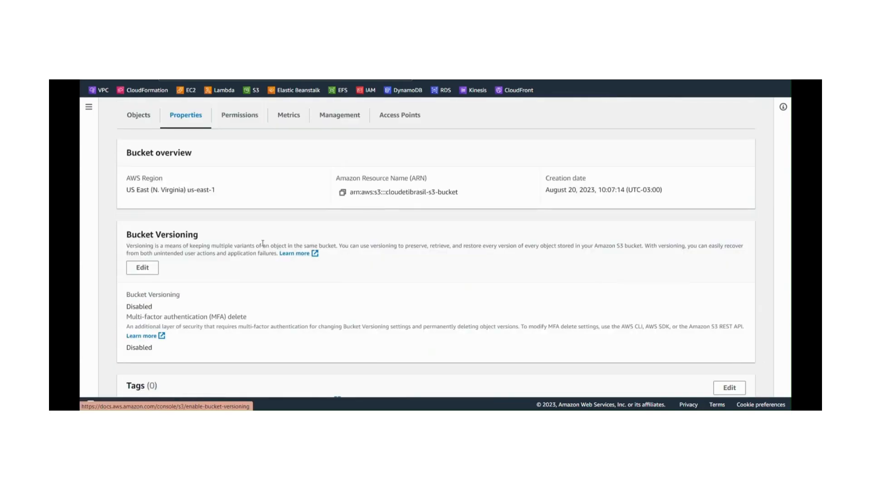
# Review the bucket's permissions, including public access blocking, bucket policy, object ownership, access control list and CORS.
pyautogui.click(240, 117)
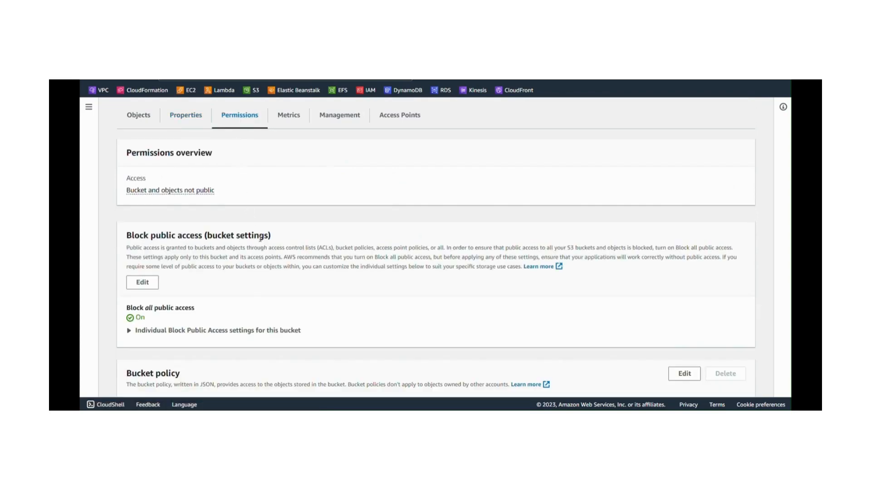
pyautogui.scroll(-7, 257, 288)
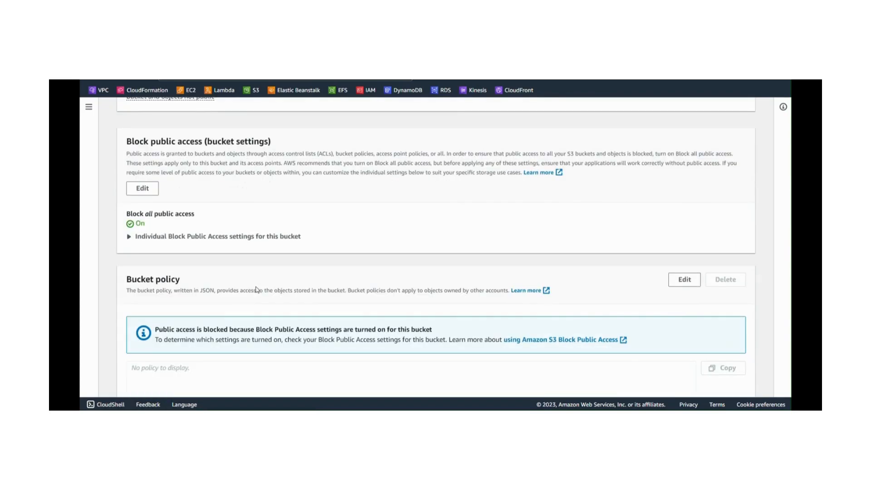
pyautogui.scroll(-5, 256, 286)
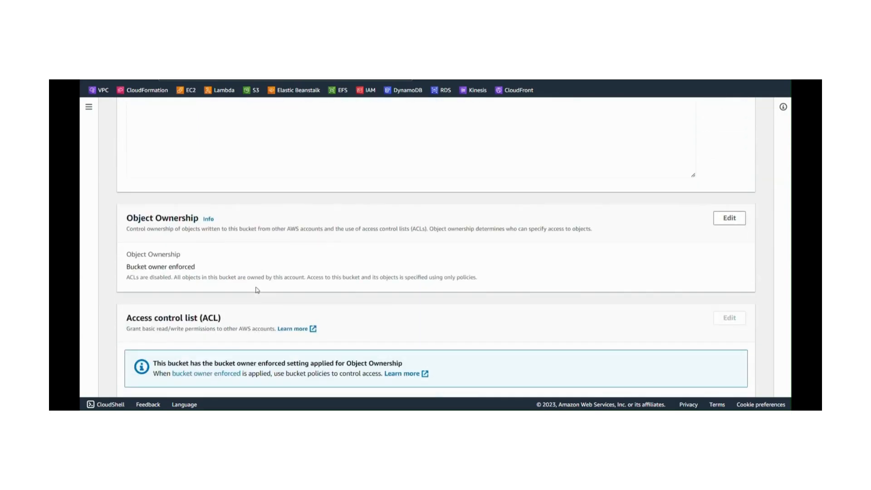
pyautogui.scroll(-2, 257, 289)
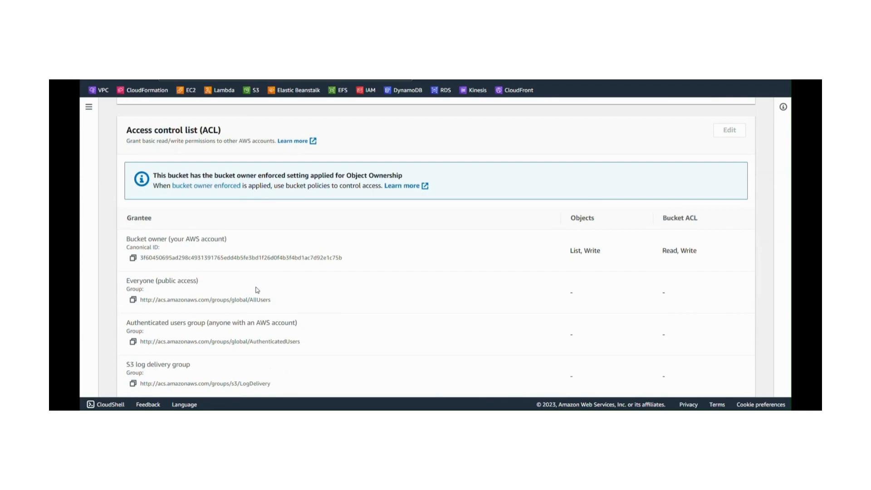
pyautogui.scroll(-2, 257, 290)
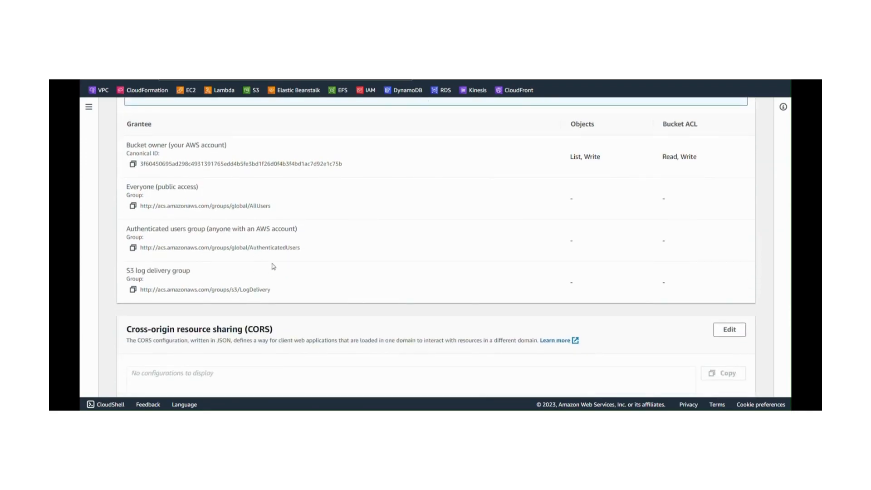
pyautogui.scroll(-2, 274, 264)
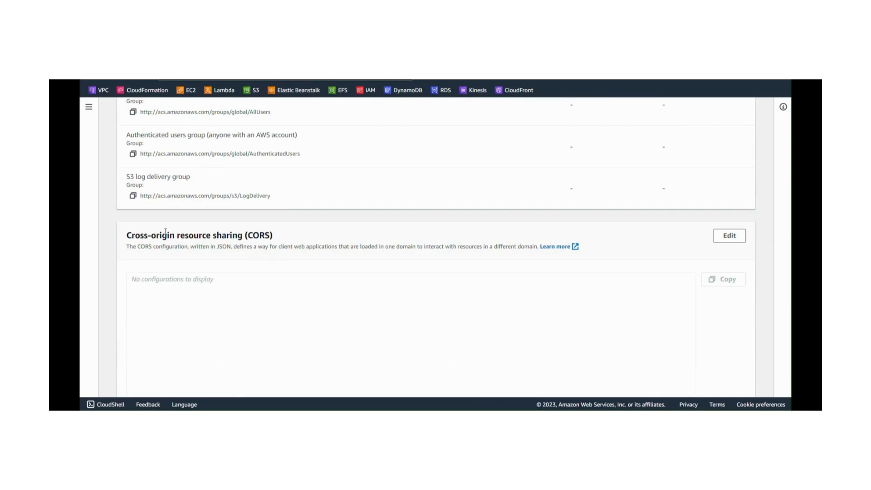
pyautogui.scroll(15, 257, 240)
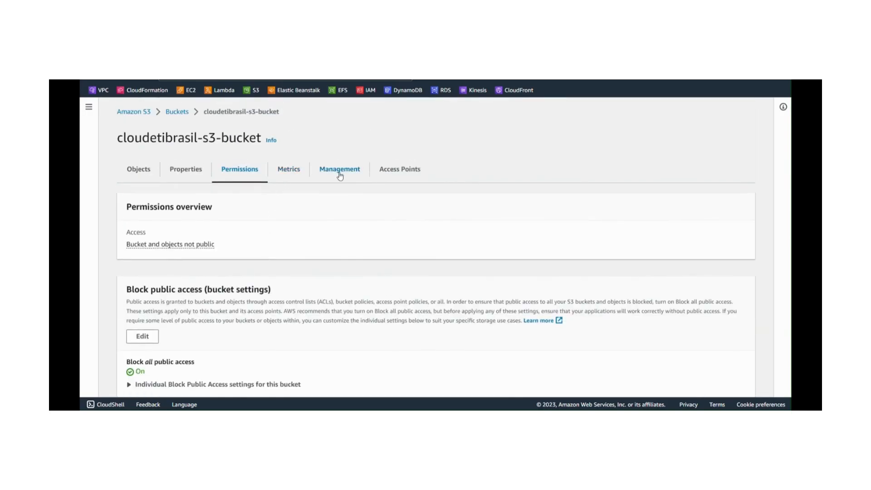
# Examine the bucket's management settings for lifecycle rules, replication rules and inventory configurations.
pyautogui.click(340, 176)
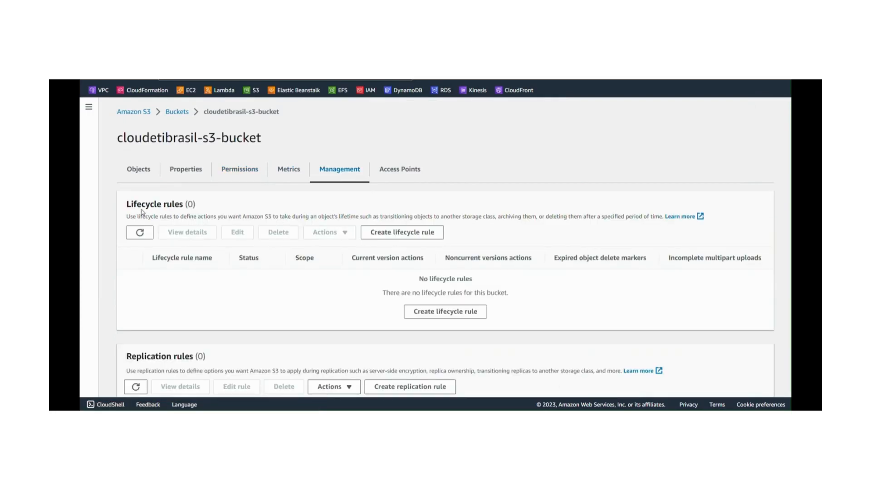
pyautogui.moveTo(134, 206); pyautogui.dragTo(181, 206)
pyautogui.click(190, 204)
pyautogui.scroll(-6, 190, 206)
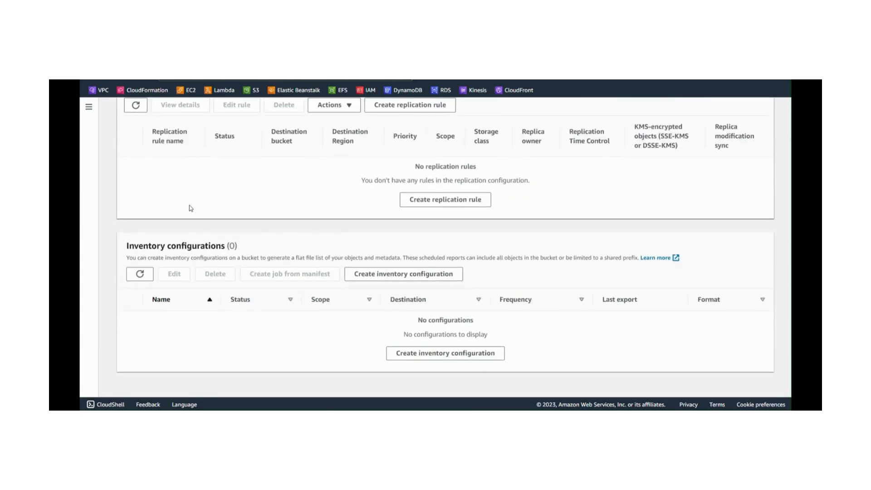
pyautogui.scroll(6, 191, 208)
pyautogui.moveTo(133, 205); pyautogui.dragTo(183, 205)
pyautogui.click(185, 206)
pyautogui.scroll(-1, 189, 208)
pyautogui.scroll(-5, 189, 208)
pyautogui.scroll(6, 190, 208)
pyautogui.moveTo(132, 205); pyautogui.dragTo(183, 205)
pyautogui.click(186, 205)
pyautogui.scroll(-6, 189, 207)
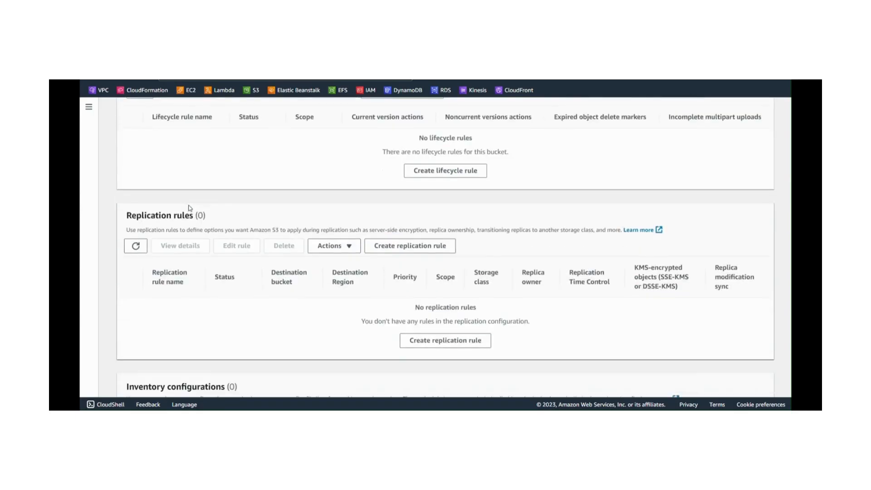
pyautogui.scroll(6, 189, 208)
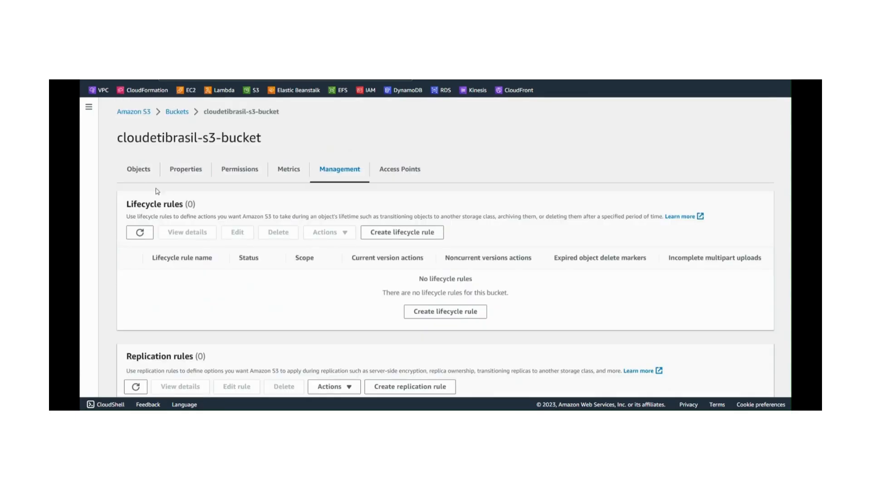
pyautogui.moveTo(132, 205); pyautogui.dragTo(182, 205)
pyautogui.click(182, 205)
pyautogui.scroll(-6, 189, 207)
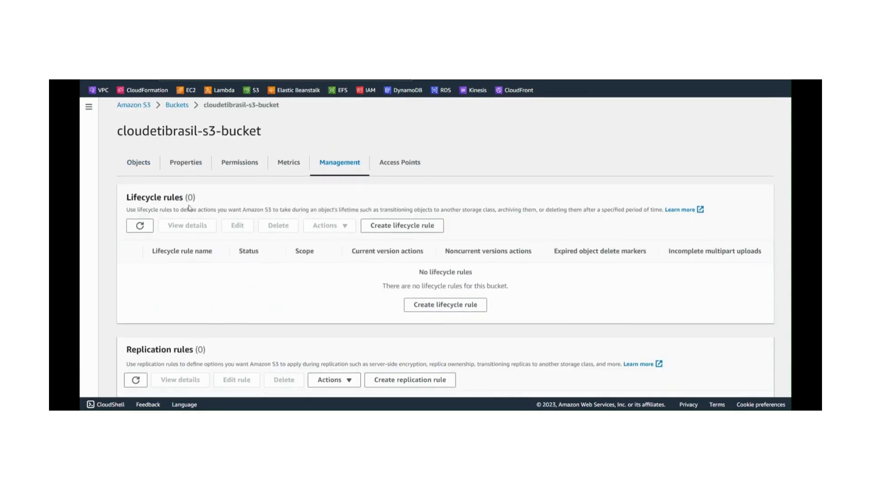
# Create a folder named dados-vendas in the bucket's root without specifying an encryption key.
pyautogui.scroll(7, 190, 207)
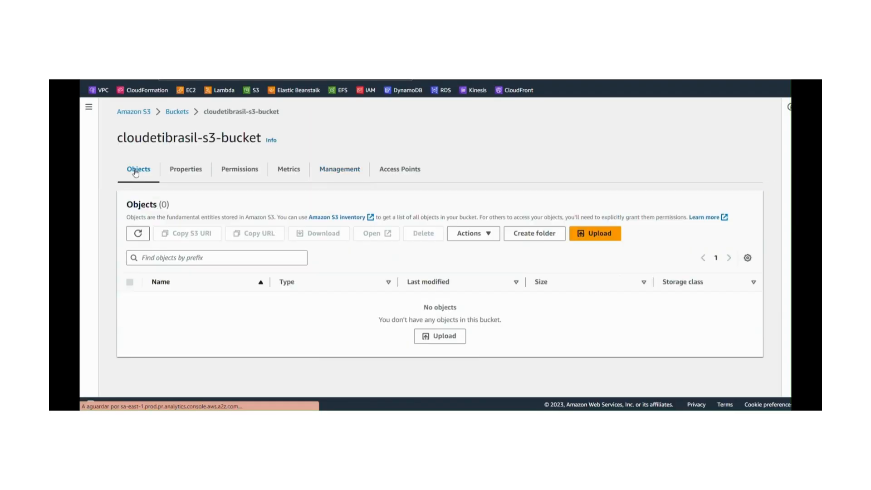
pyautogui.click(548, 241)
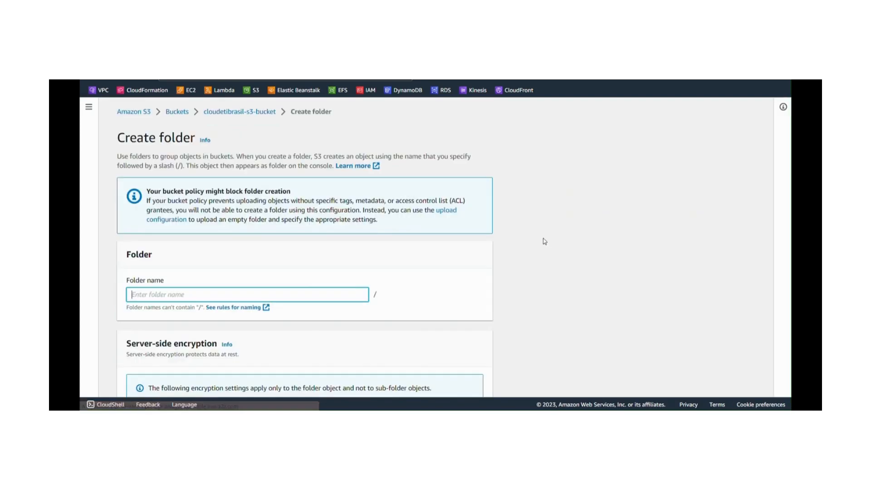
pyautogui.write('dado')
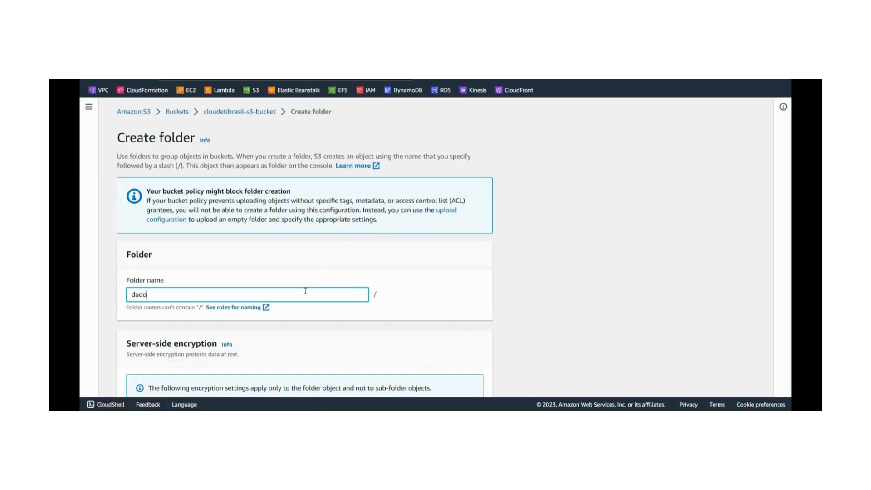
pyautogui.write('s-vendas')
pyautogui.click(519, 289)
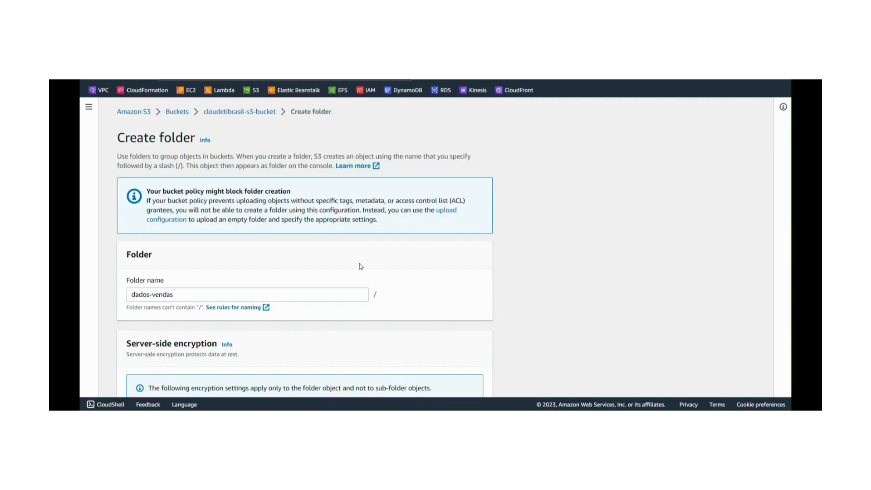
pyautogui.click(192, 297)
pyautogui.scroll(-4, 297, 272)
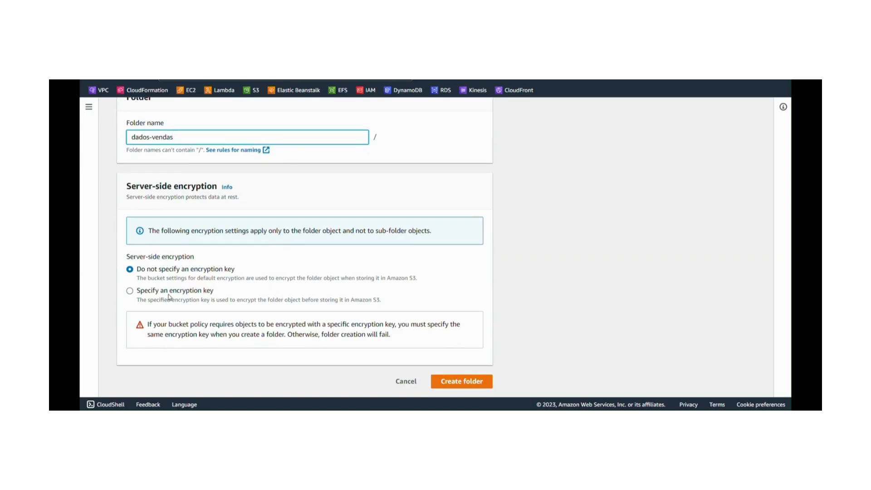
pyautogui.click(477, 386)
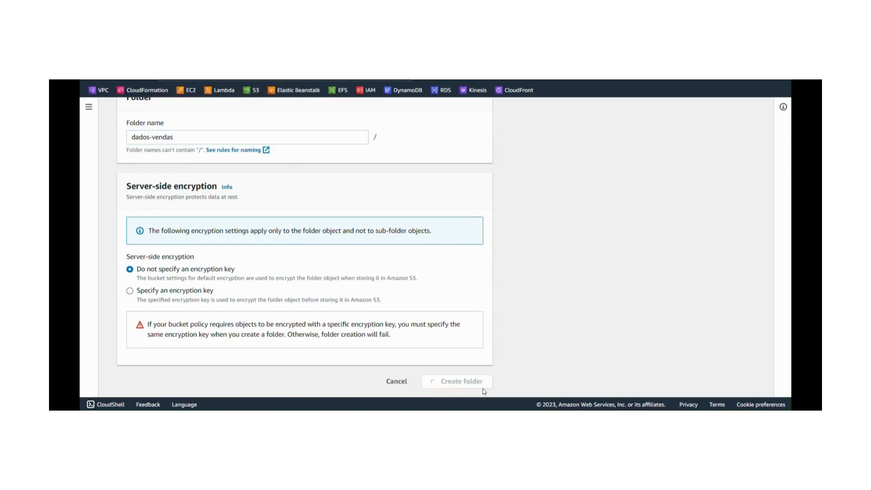
# Open the dados-vendas folder from the bucket's object list.
pyautogui.click(129, 322)
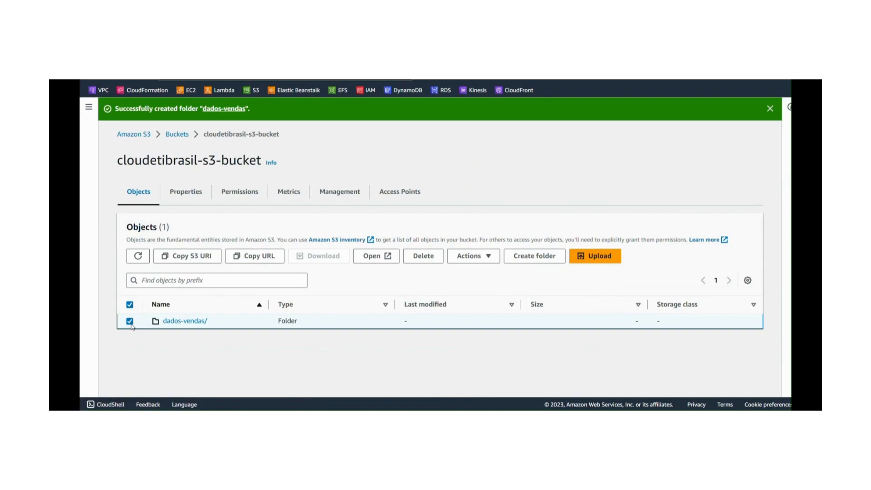
pyautogui.click(130, 321)
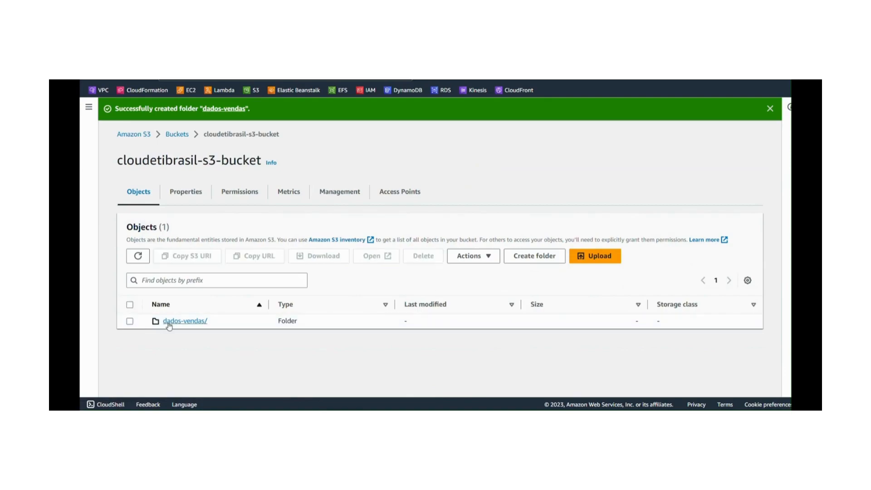
pyautogui.click(186, 322)
pyautogui.click(186, 323)
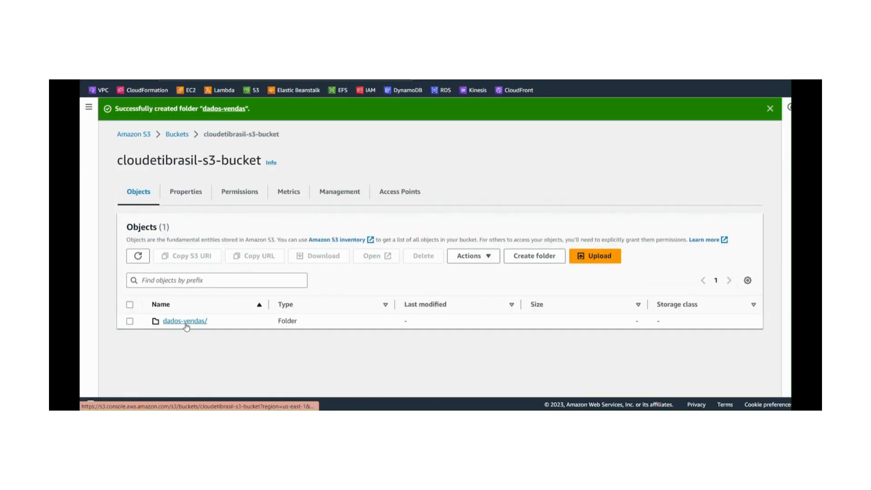
pyautogui.click(186, 322)
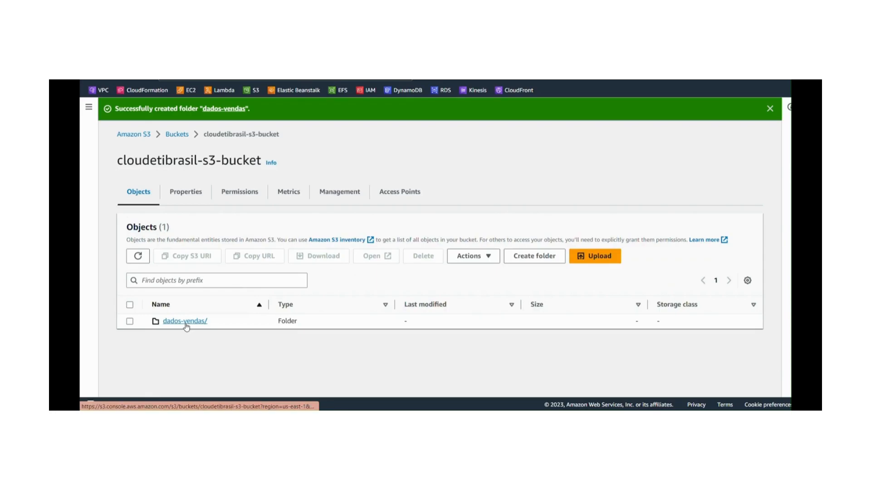
pyautogui.click(186, 322)
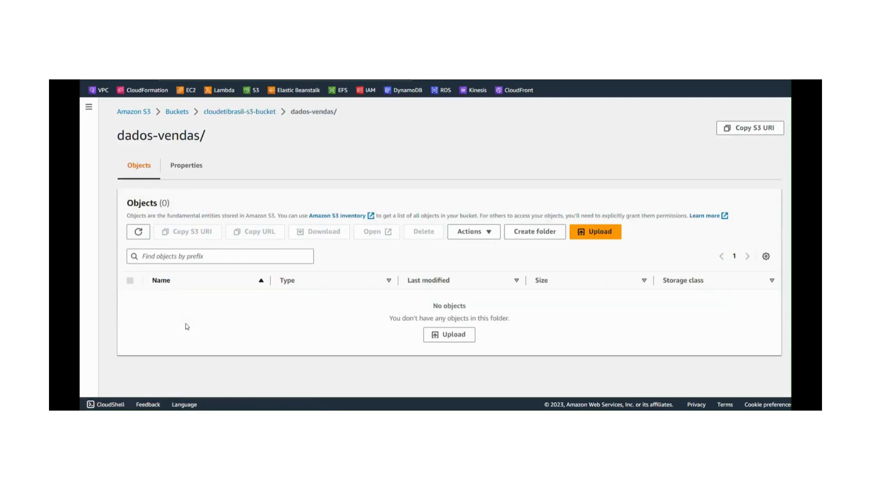
# Create a subfolder named raw inside dados-vendas without specifying an encryption key.
pyautogui.click(534, 232)
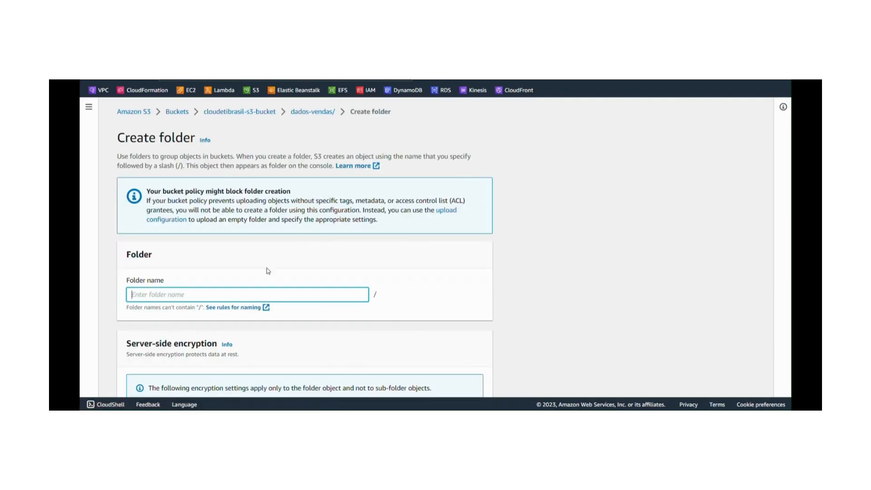
pyautogui.scroll(-2, 524, 253)
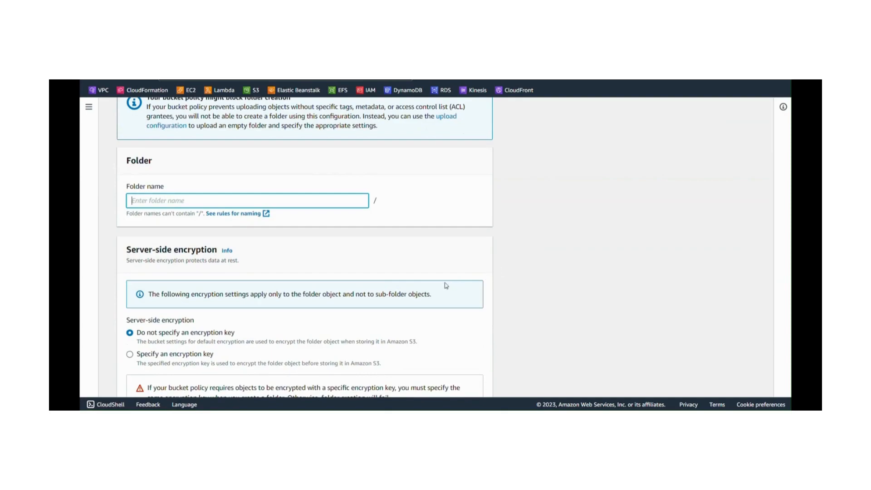
pyautogui.scroll(2, 435, 285)
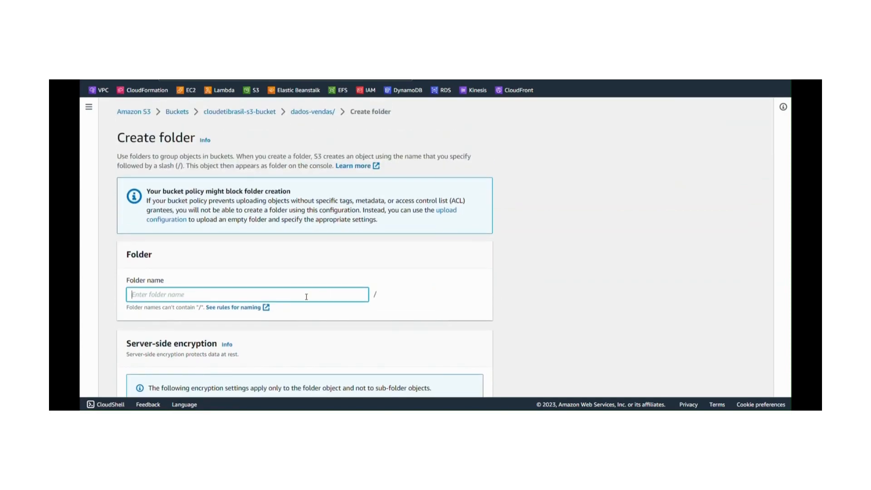
pyautogui.write('r')
pyautogui.press('BackSpace')
pyautogui.write('raw')
pyautogui.click(588, 289)
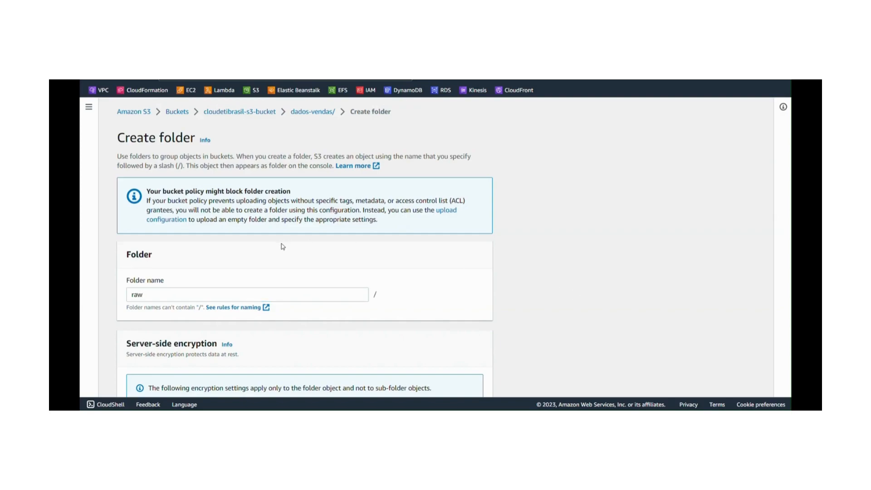
pyautogui.scroll(-4, 522, 265)
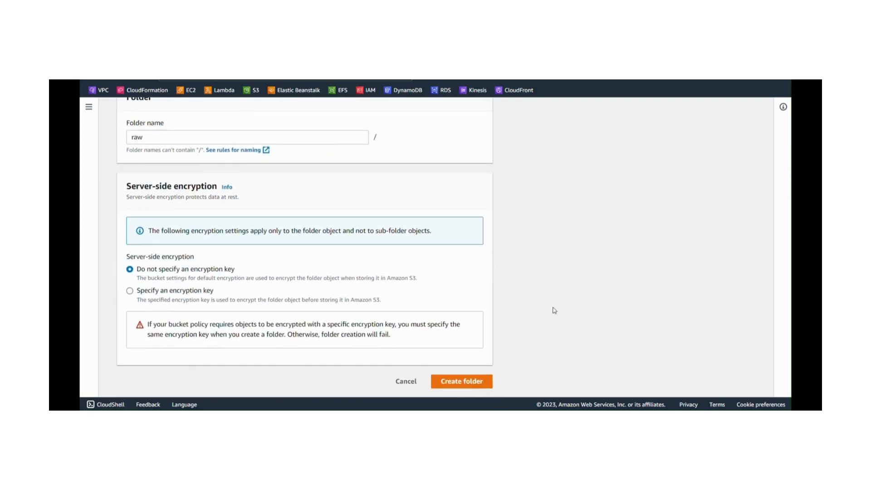
pyautogui.click(462, 385)
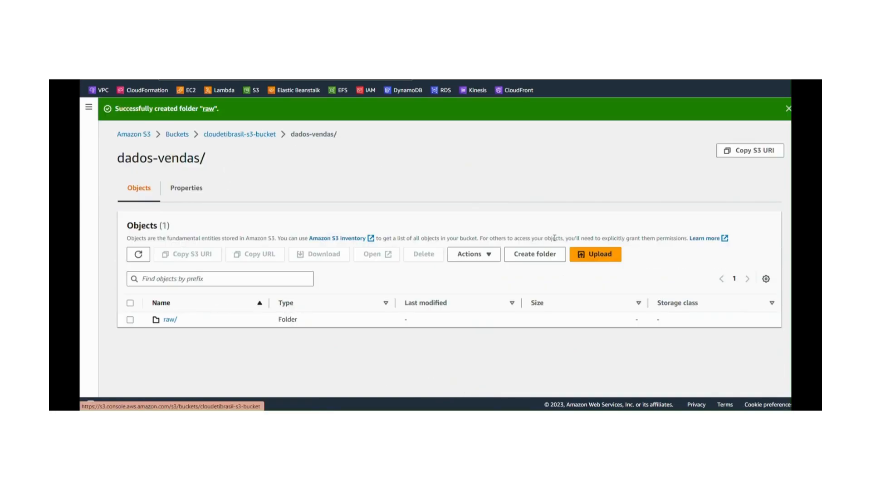
# Create a second subfolder named processed inside dados-vendas, keeping the default encryption option.
pyautogui.click(550, 255)
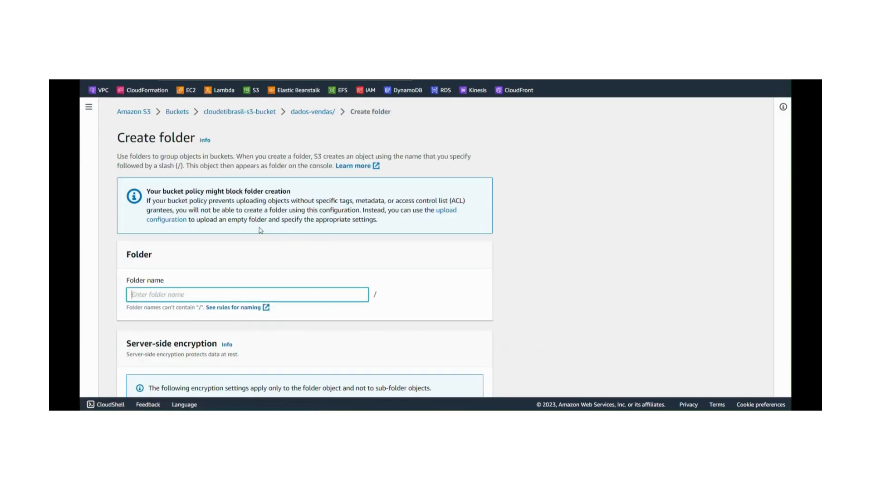
pyautogui.write('processed')
pyautogui.scroll(-3, 426, 267)
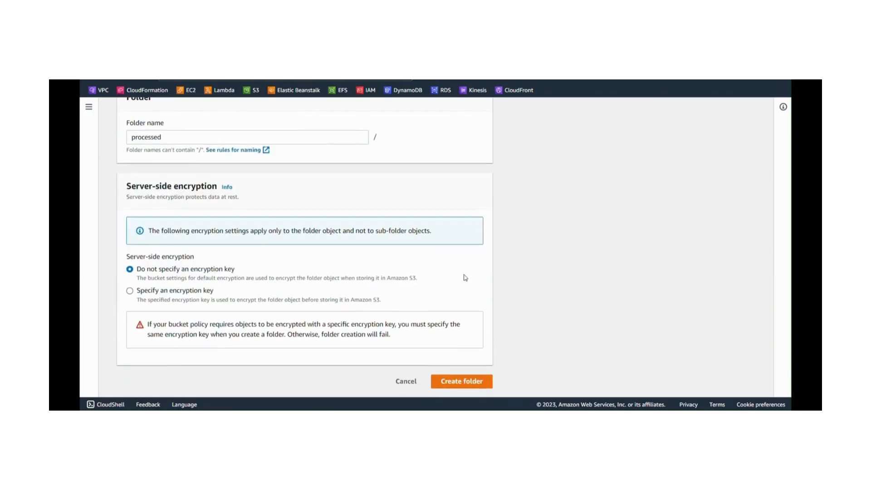
pyautogui.click(470, 383)
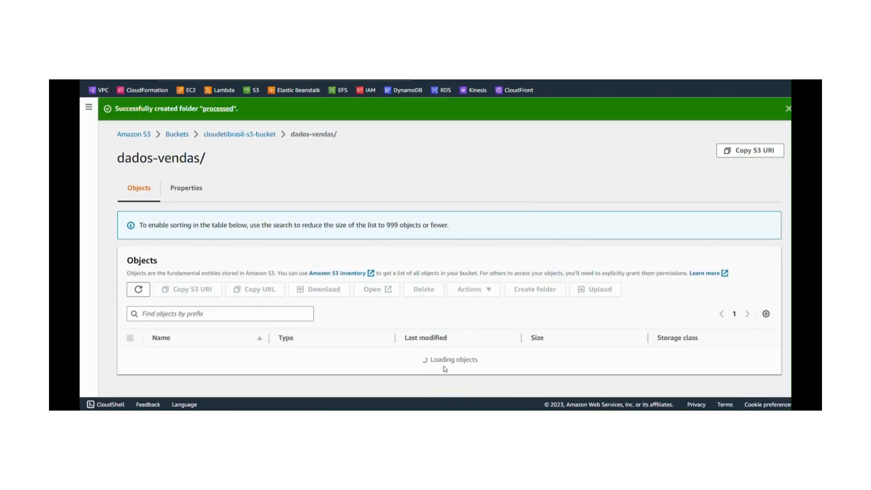
# Return to the bucket root, reopen dados-vendas and look inside its processed subfolder.
pyautogui.click(260, 134)
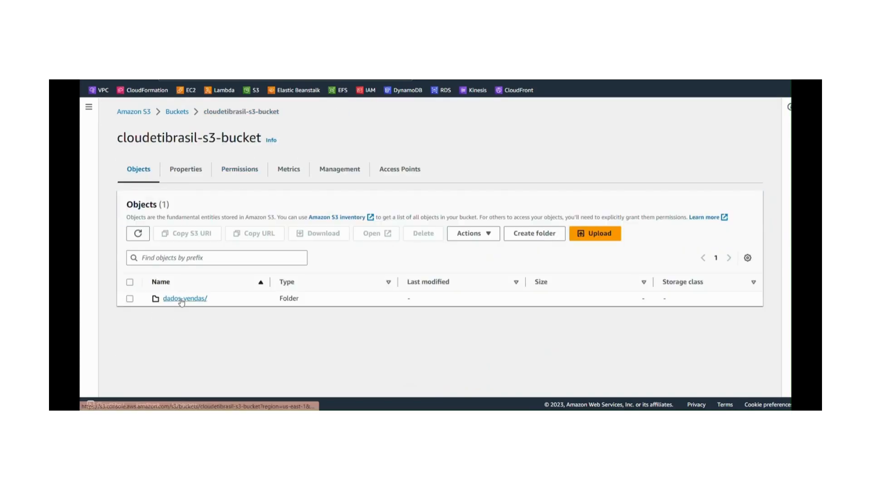
pyautogui.click(181, 299)
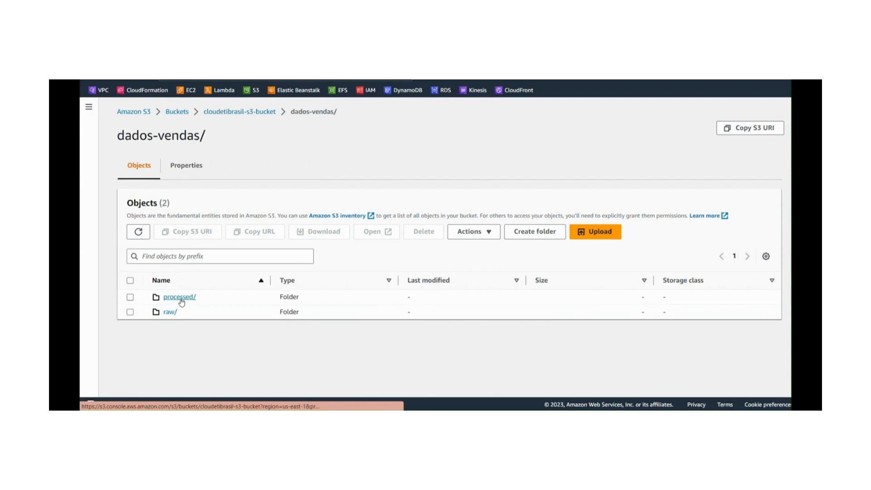
pyautogui.click(180, 298)
pyautogui.click(318, 113)
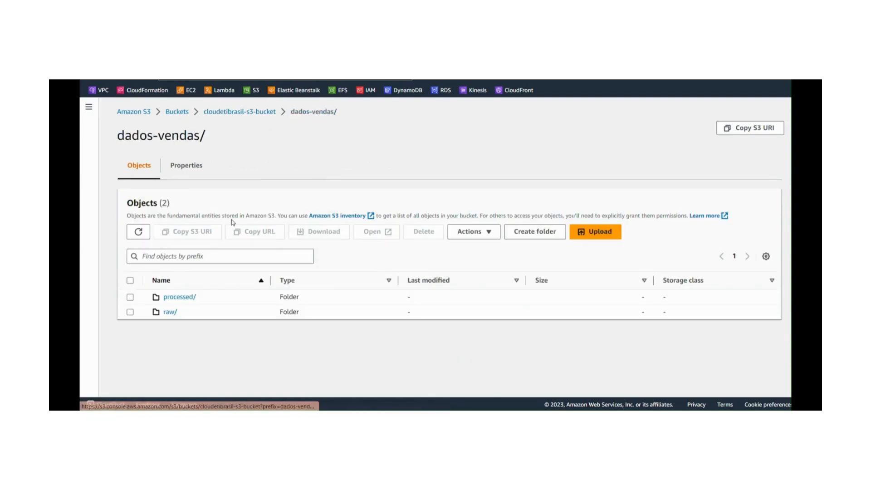
# Start an upload in the raw subfolder and add the local file relatorio_vendas.csv to it.
pyautogui.click(168, 311)
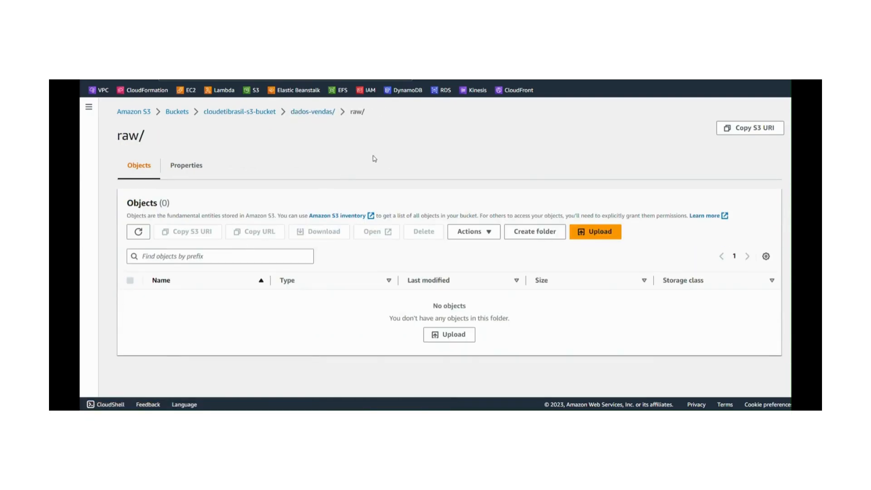
pyautogui.click(597, 233)
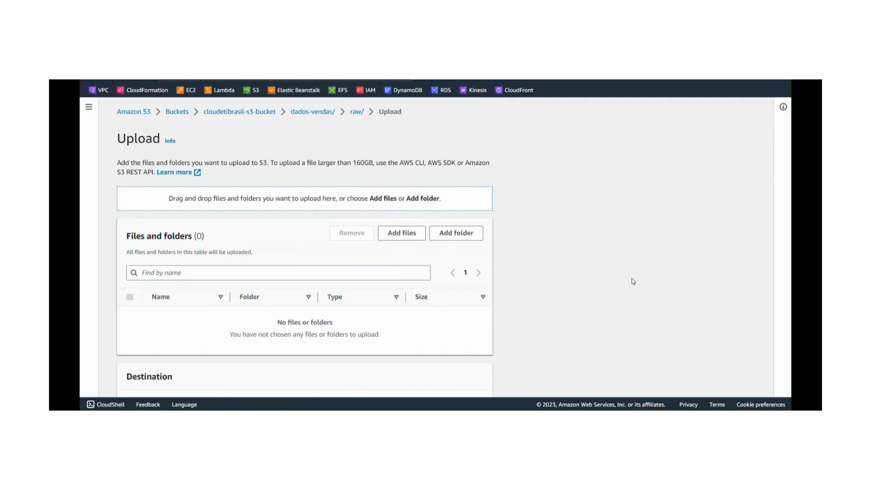
pyautogui.scroll(-3, 630, 280)
pyautogui.scroll(3, 500, 272)
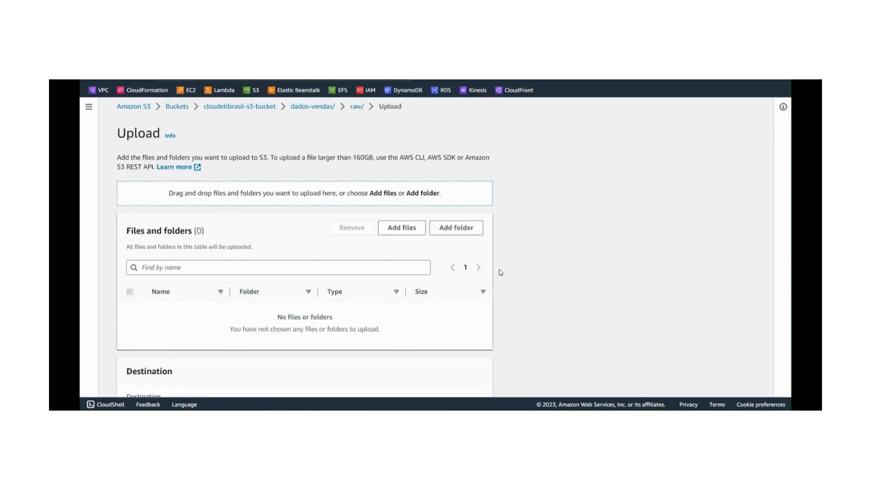
pyautogui.click(406, 228)
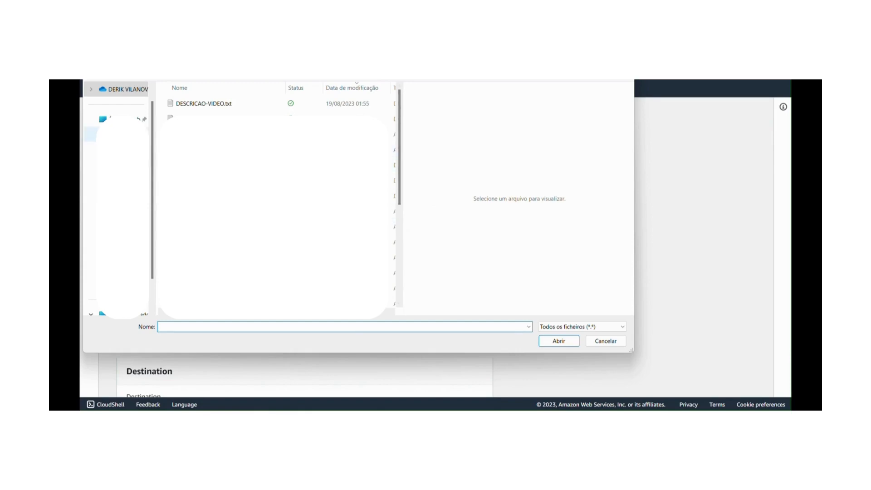
pyautogui.click(121, 134)
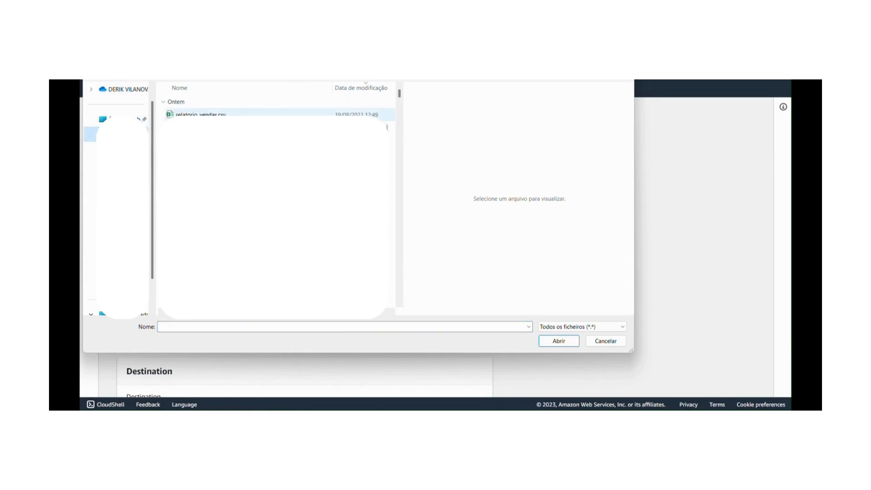
pyautogui.click(204, 115)
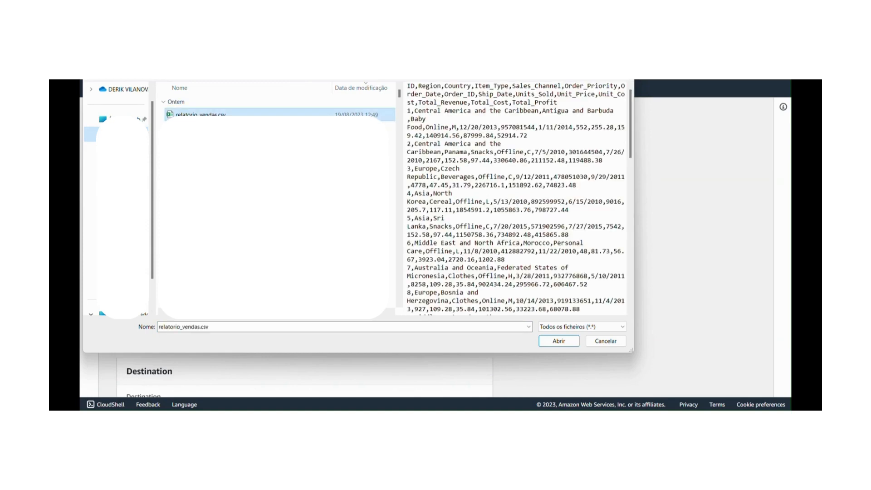
pyautogui.click(559, 340)
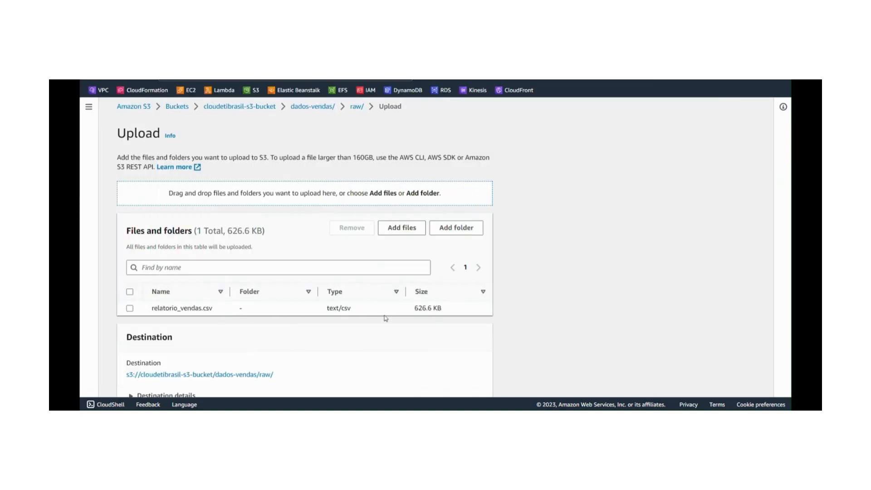
# Check the added file's size and run the upload to dados-vendas/raw with the default settings.
pyautogui.moveTo(414, 310); pyautogui.dragTo(445, 309)
pyautogui.click(585, 268)
pyautogui.scroll(-3, 585, 268)
pyautogui.click(467, 385)
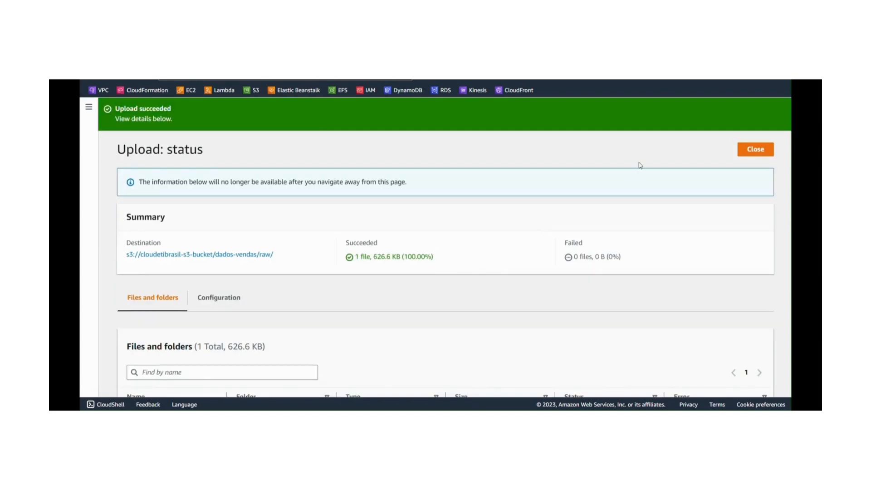
# Review the upload summary, including the destination path and the uploaded file's status.
pyautogui.scroll(-1, 517, 294)
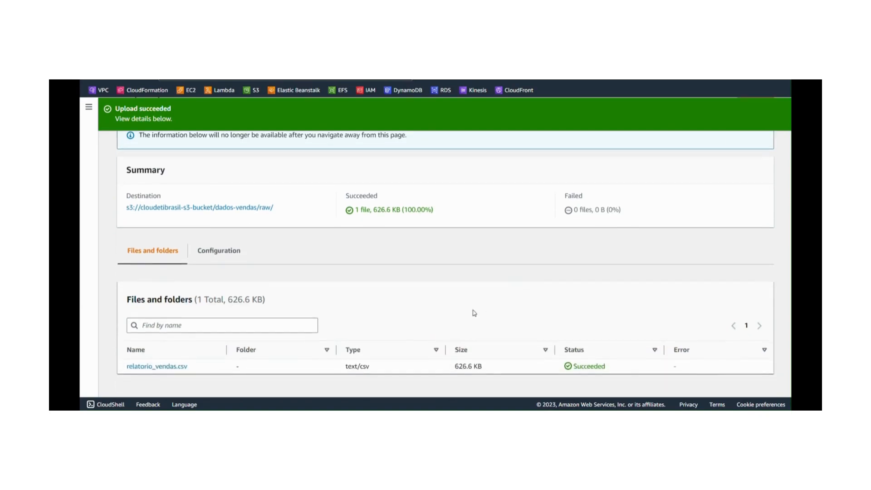
pyautogui.moveTo(281, 208); pyautogui.dragTo(127, 208)
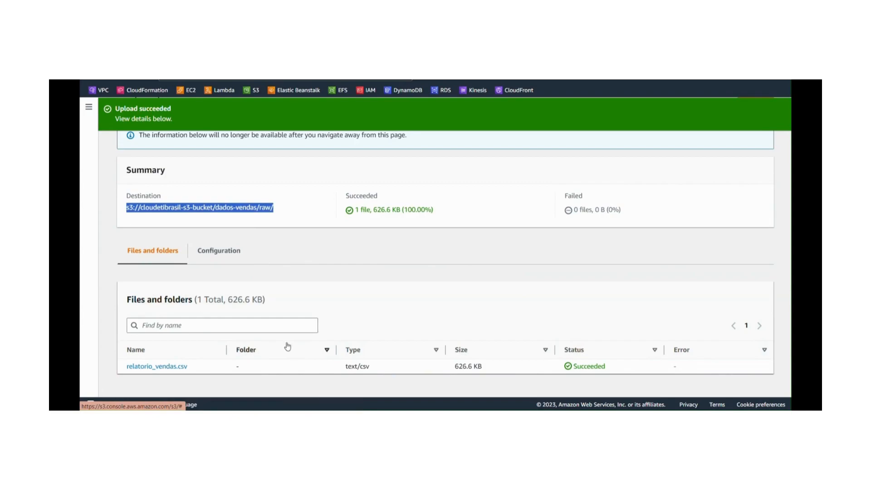
pyautogui.click(360, 253)
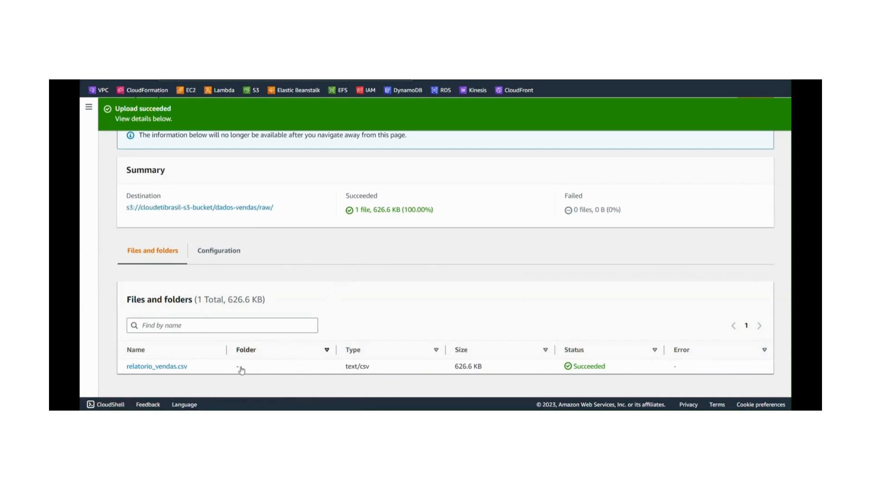
# Go to the object details of relatorio_vendas.csv and open the file's contents.
pyautogui.click(175, 367)
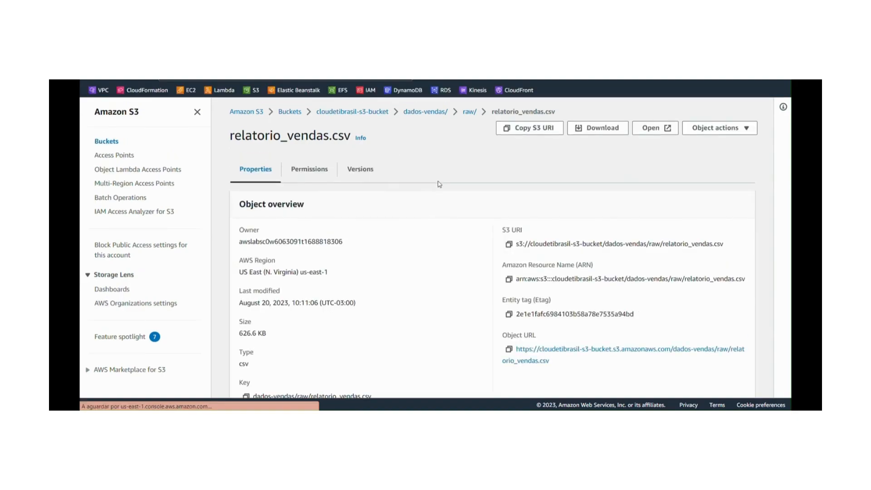
pyautogui.click(651, 132)
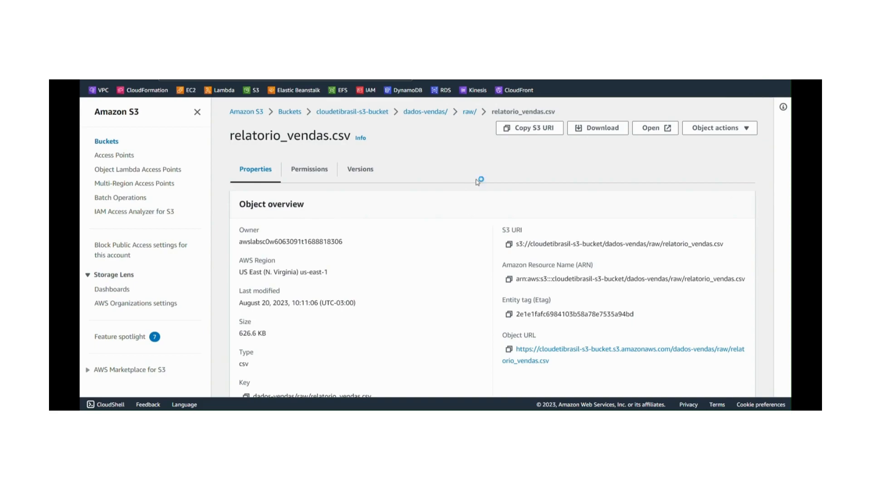